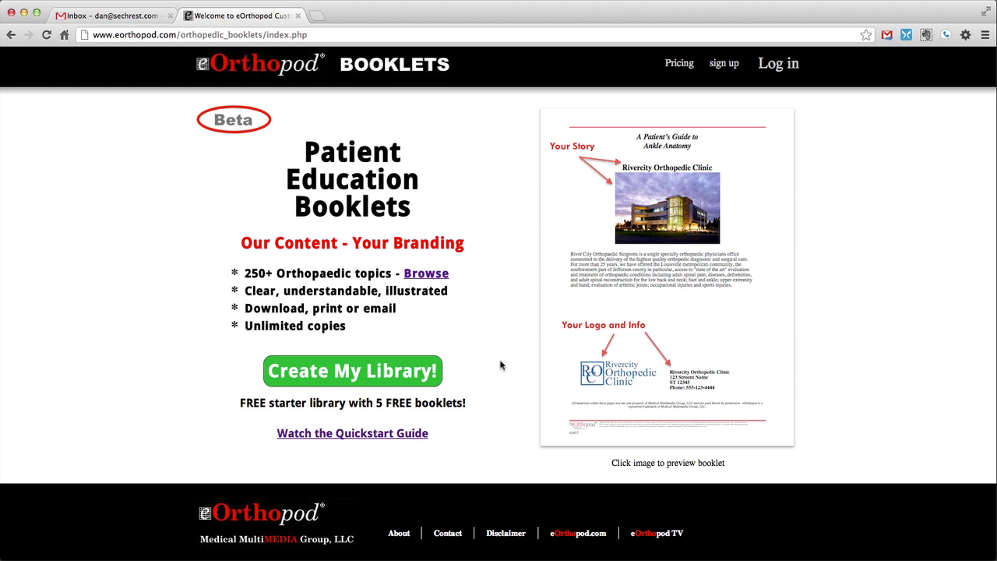
# Page through the Ankle Arthritis booklet preview from the full topic list, then close it.
pyautogui.click(426, 277)
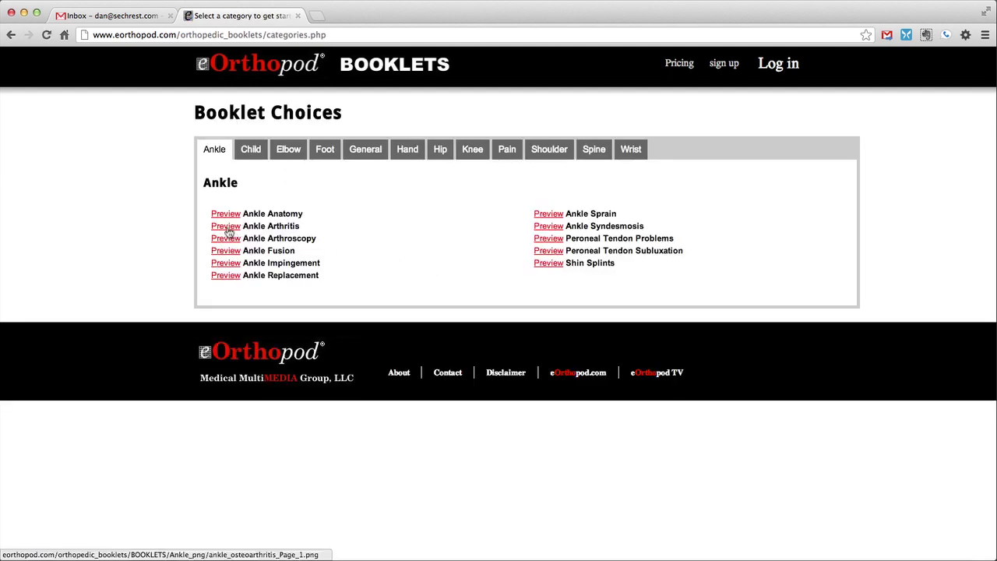
pyautogui.click(225, 227)
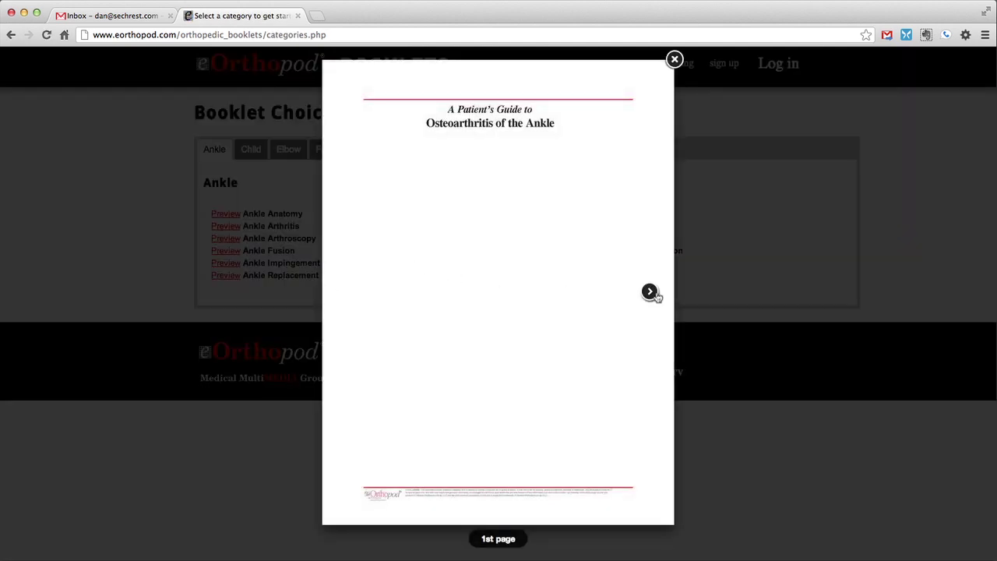
pyautogui.click(651, 292)
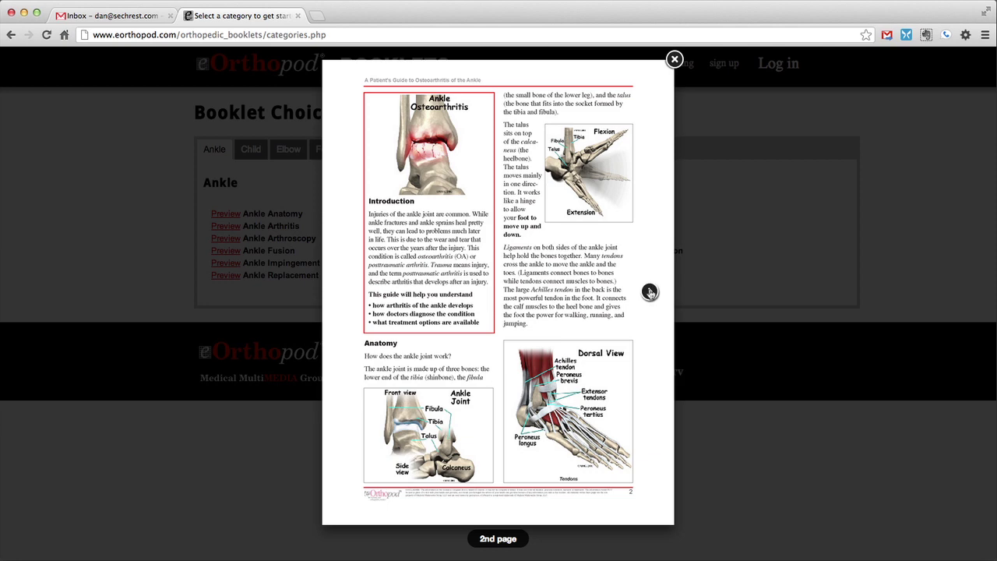
pyautogui.click(650, 292)
pyautogui.click(651, 294)
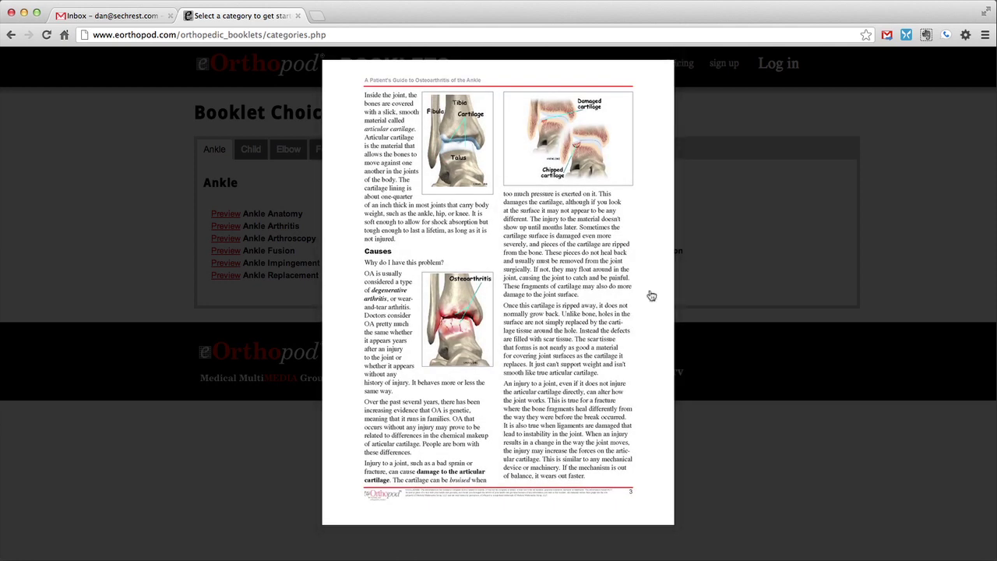
pyautogui.click(674, 59)
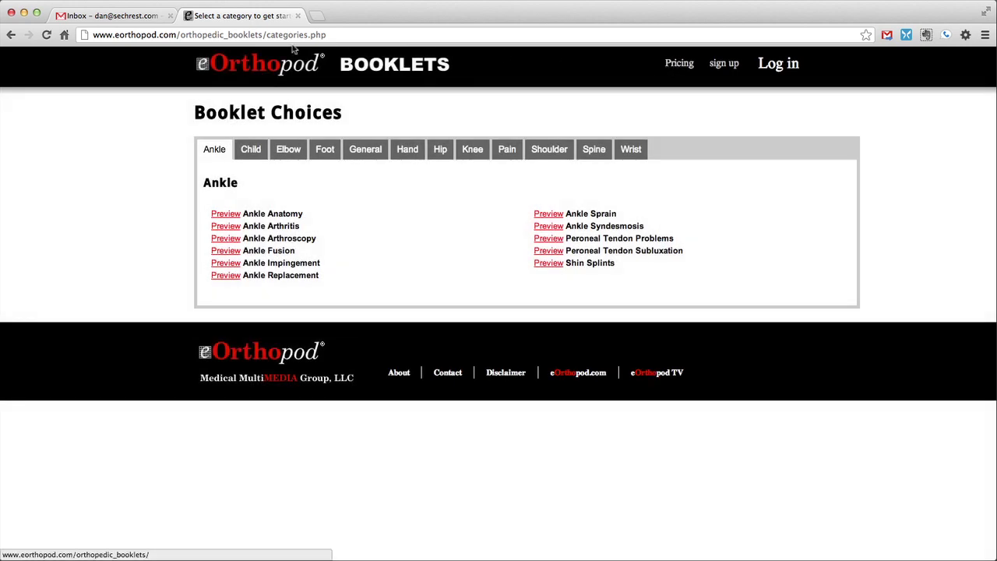
# Register a new free booklet library account with username 'dan', email and matching passwords.
pyautogui.click(294, 49)
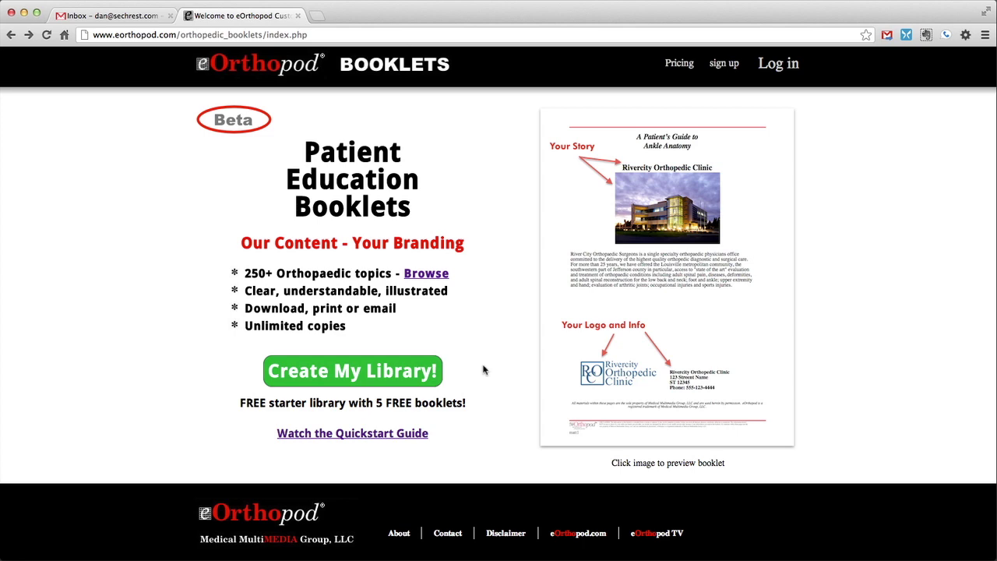
pyautogui.click(351, 372)
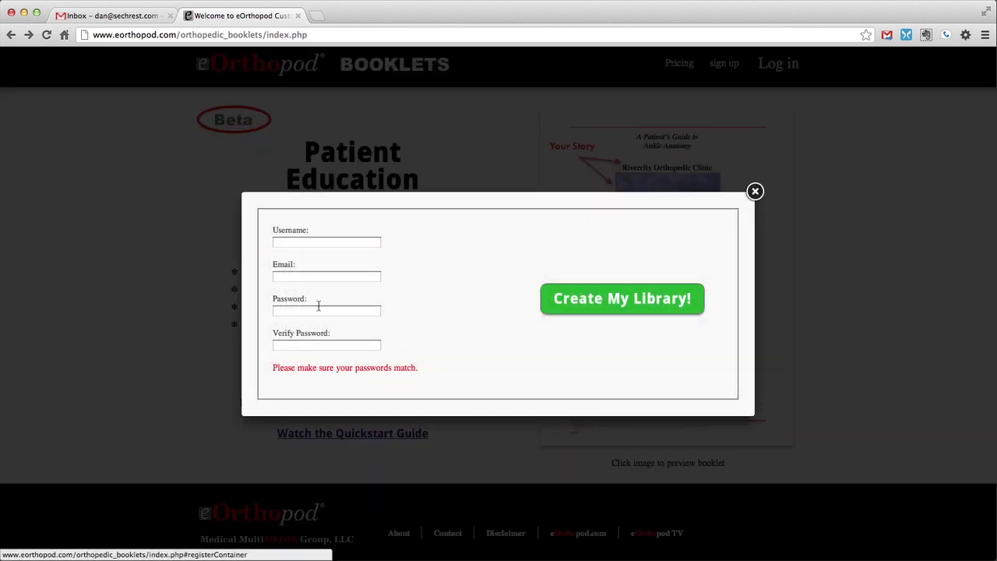
pyautogui.click(299, 243)
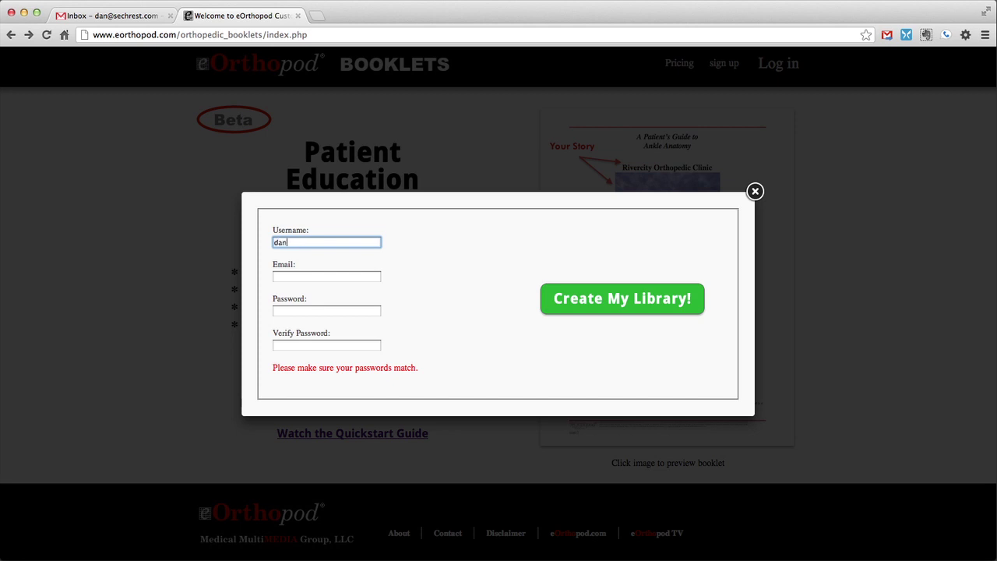
pyautogui.press('Tab')
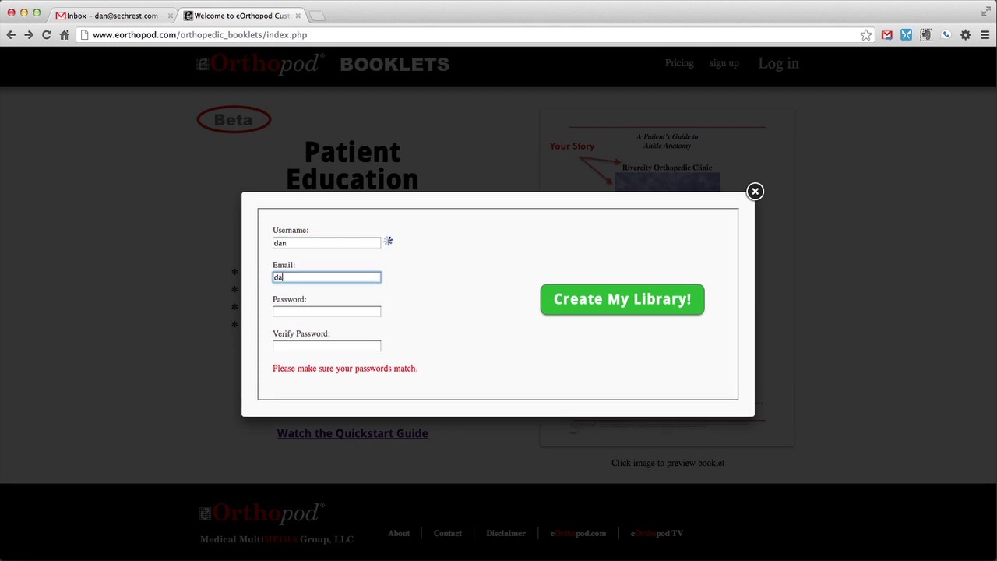
pyautogui.press('Return')
pyautogui.click(631, 303)
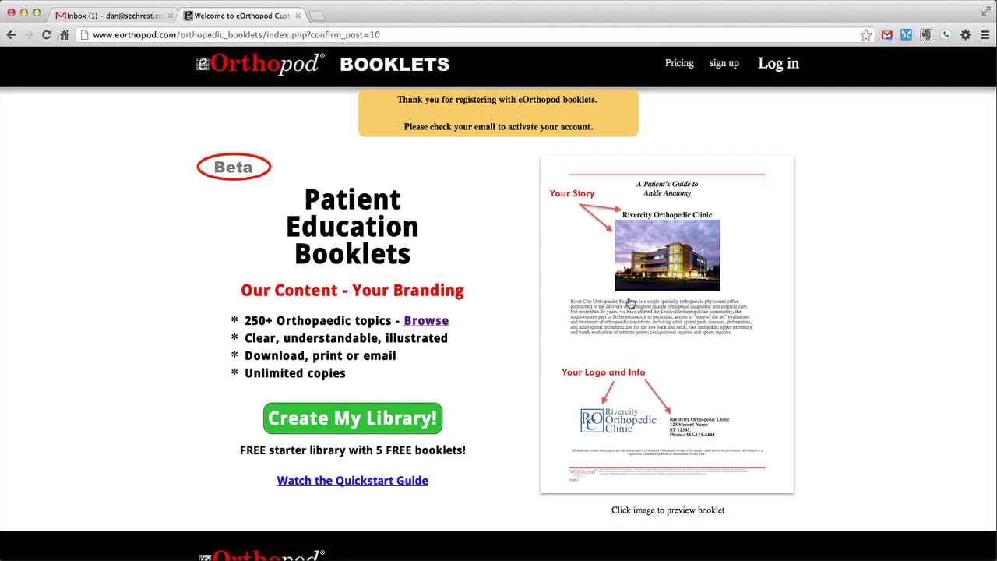
# Open the eOrthopod Account Activation email in Gmail to activate the library.
pyautogui.click(112, 17)
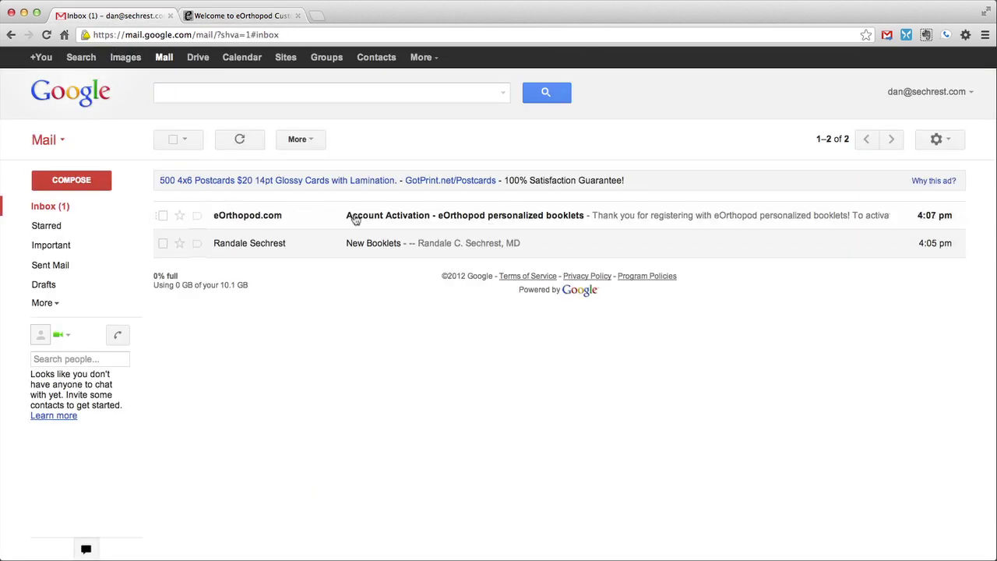
pyautogui.click(356, 216)
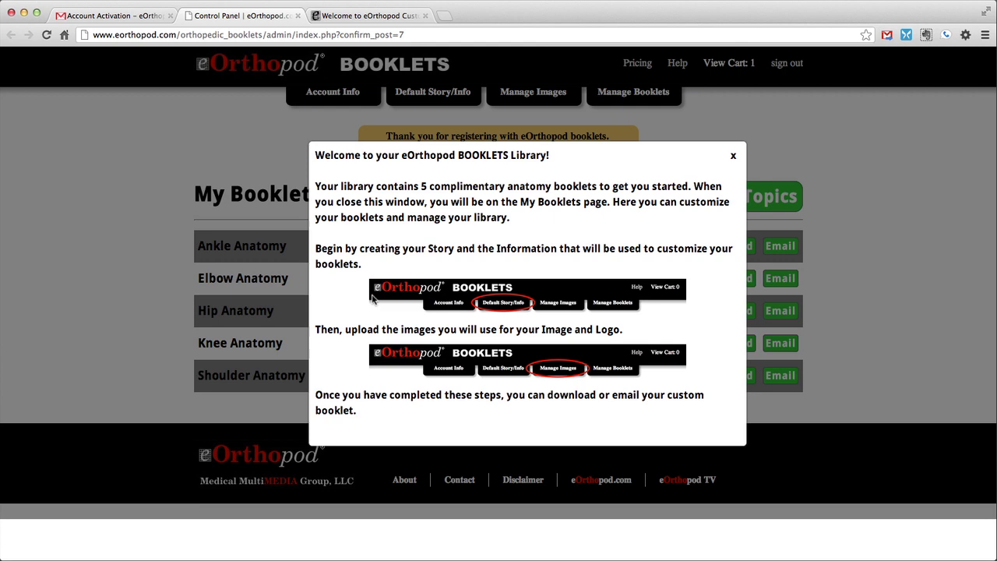
# Dismiss the library welcome popup to reveal the five anatomy booklets.
pyautogui.click(732, 158)
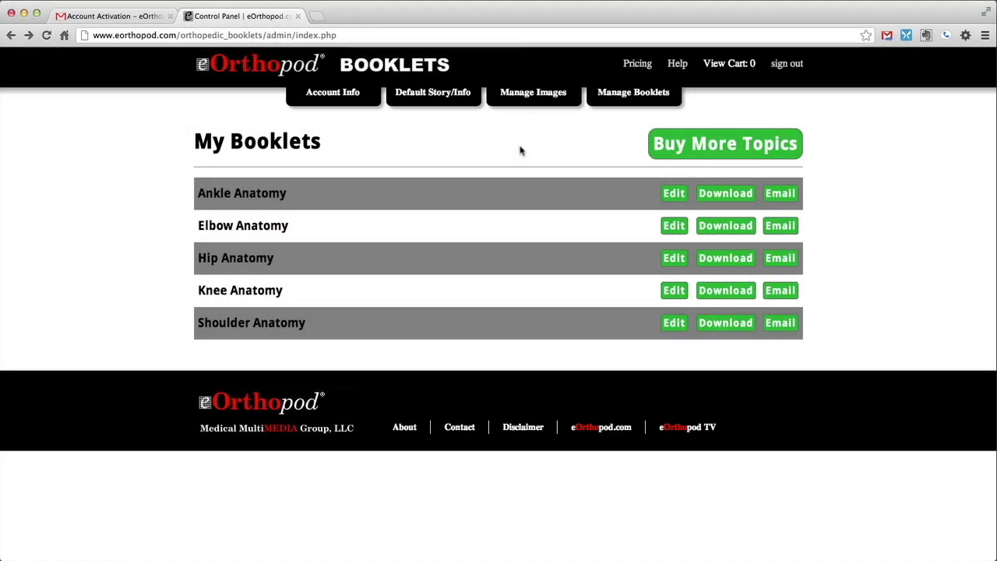
# Open the Account Info tab to view login details and optional contact fields.
pyautogui.click(331, 94)
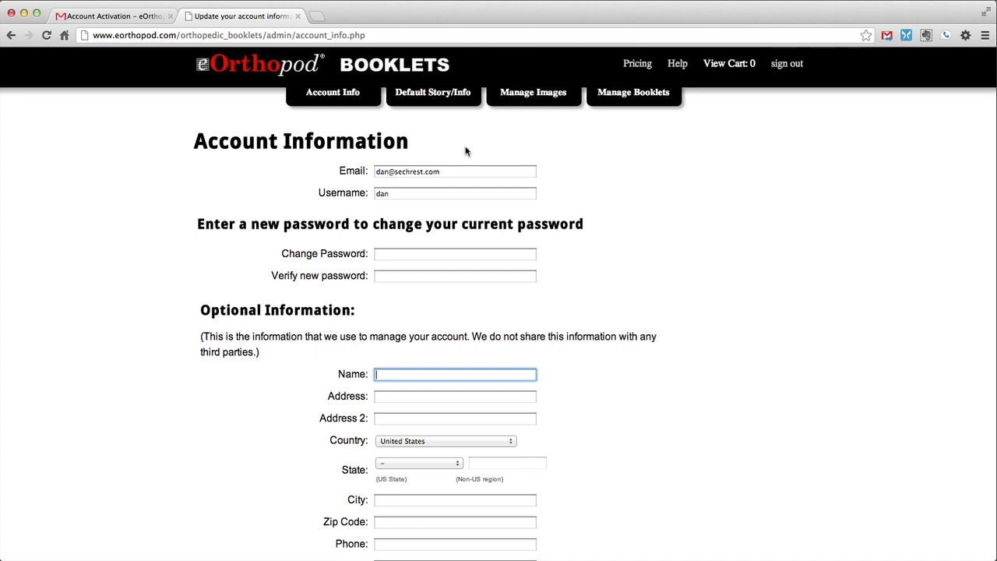
# Open the Default Story/Info tab showing the story box and contact form.
pyautogui.click(441, 95)
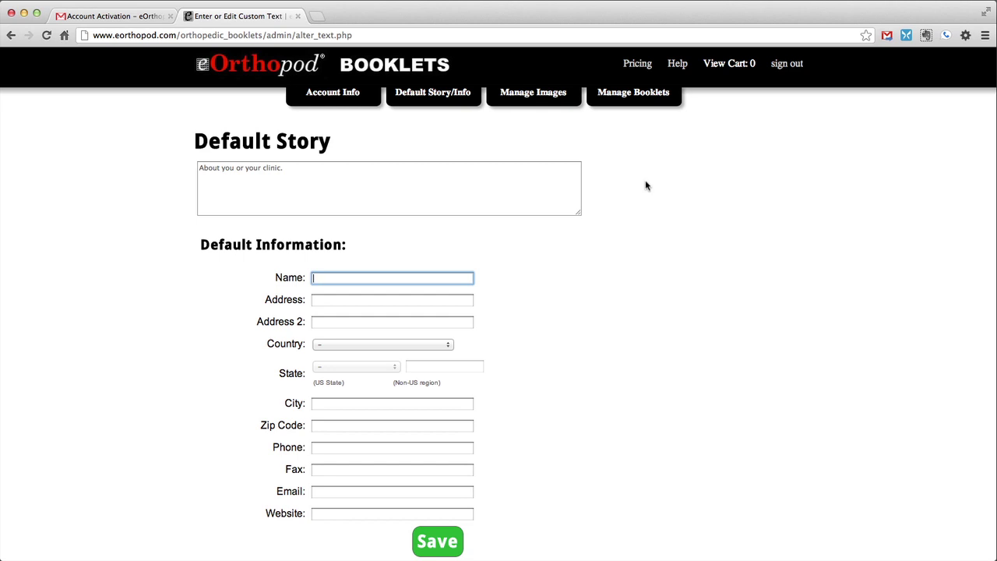
# Save RiverCity_Ortho_Image.png as default image and RiverCity_Ortho_Logo.png as default logo.
pyautogui.click(545, 93)
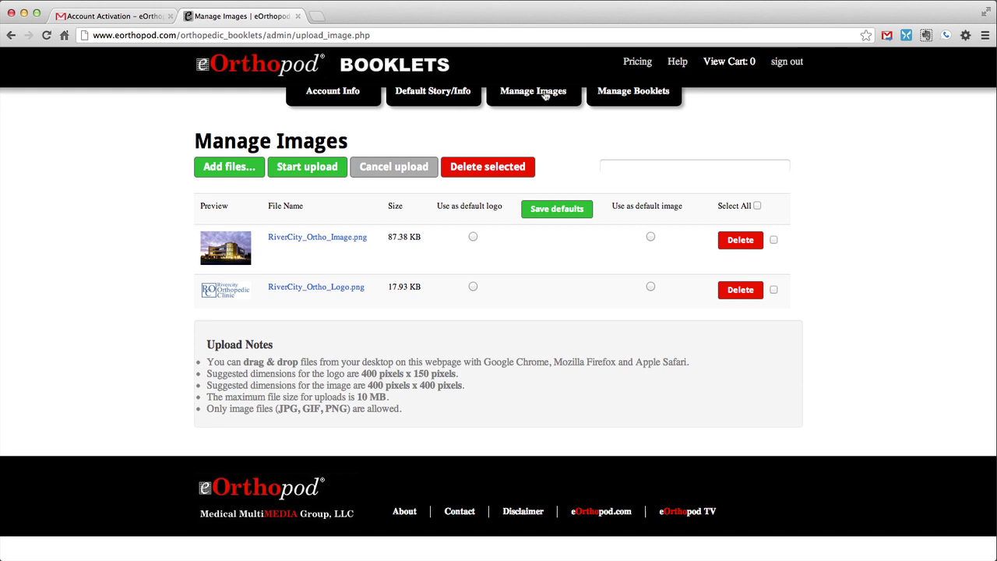
pyautogui.click(651, 237)
pyautogui.click(472, 287)
pyautogui.click(564, 211)
pyautogui.click(623, 94)
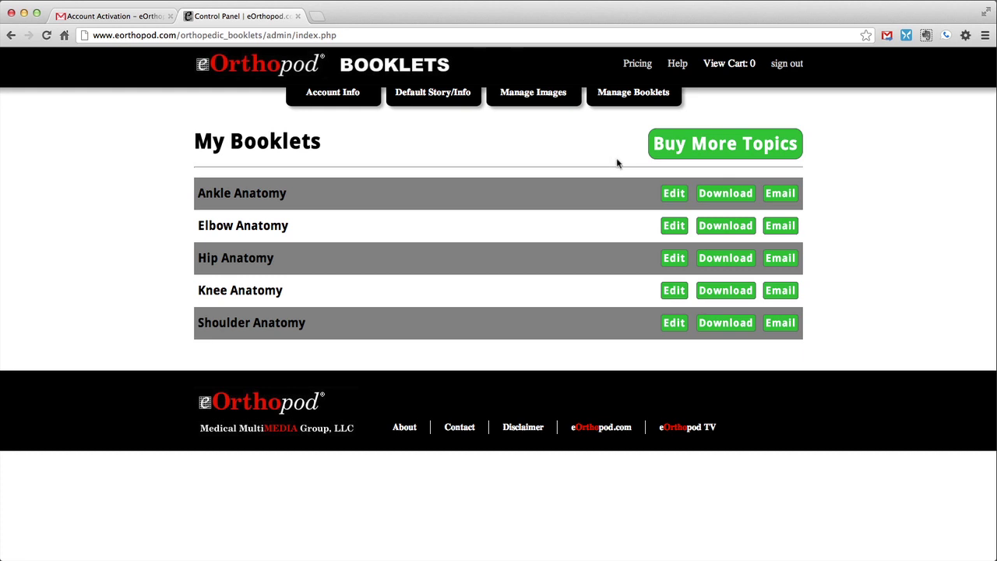
# Switch the Ankle Anatomy booklet to the default logo, image, story and info, and save.
pyautogui.click(677, 197)
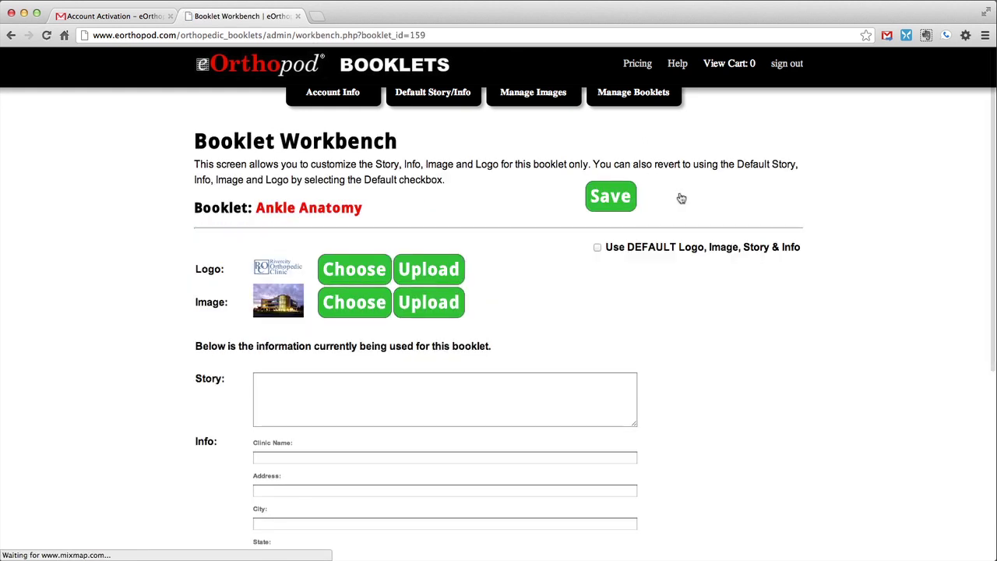
pyautogui.scroll(-3, 679, 197)
pyautogui.scroll(-5, 679, 197)
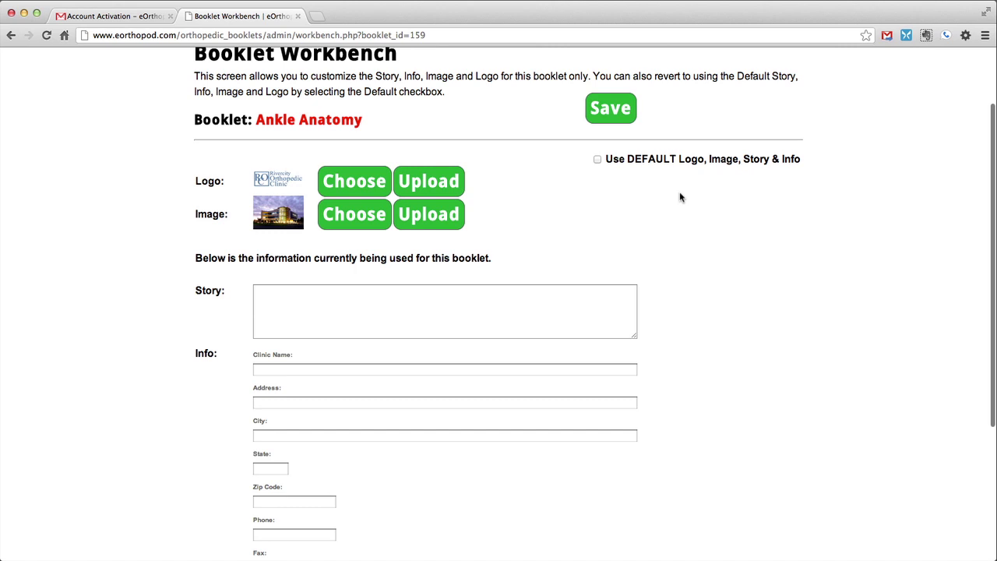
pyautogui.scroll(-1, 679, 197)
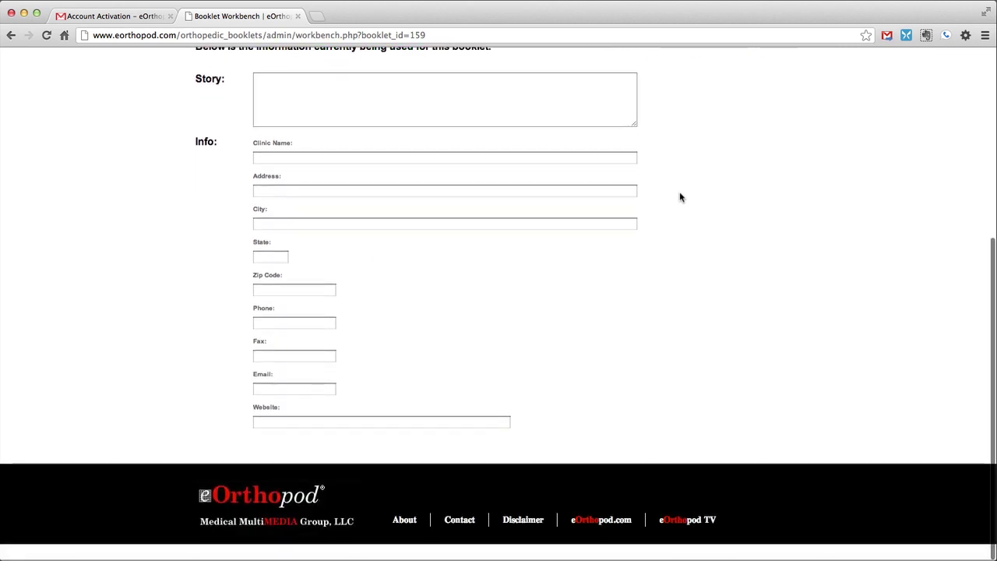
pyautogui.scroll(3, 679, 197)
pyautogui.scroll(2, 679, 197)
pyautogui.scroll(2, 679, 197)
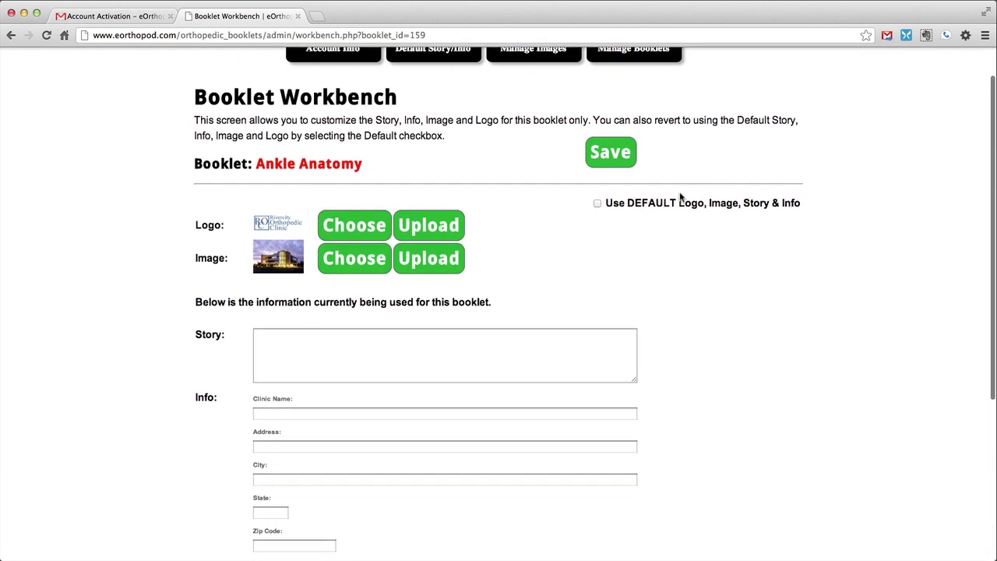
pyautogui.scroll(2, 679, 197)
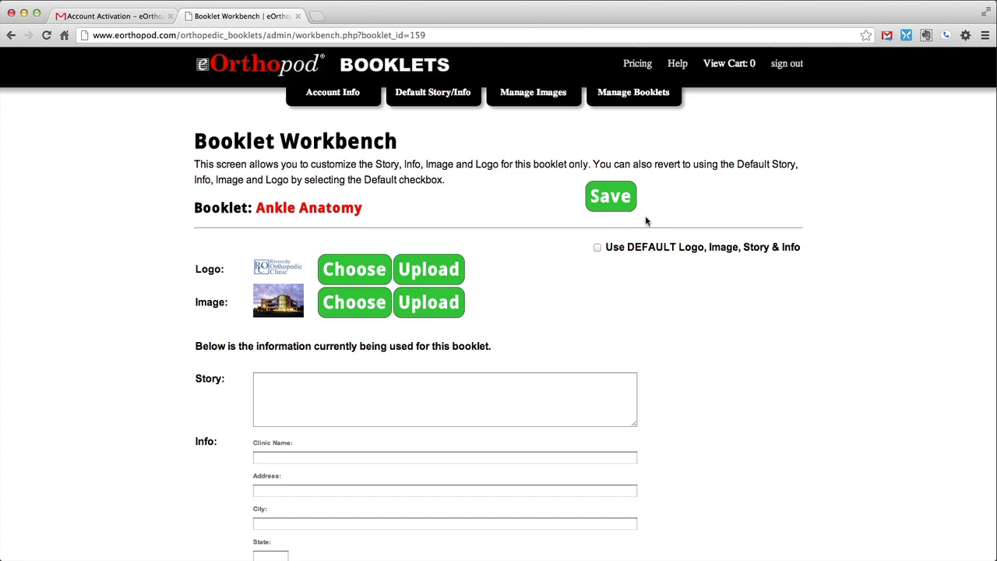
pyautogui.click(596, 247)
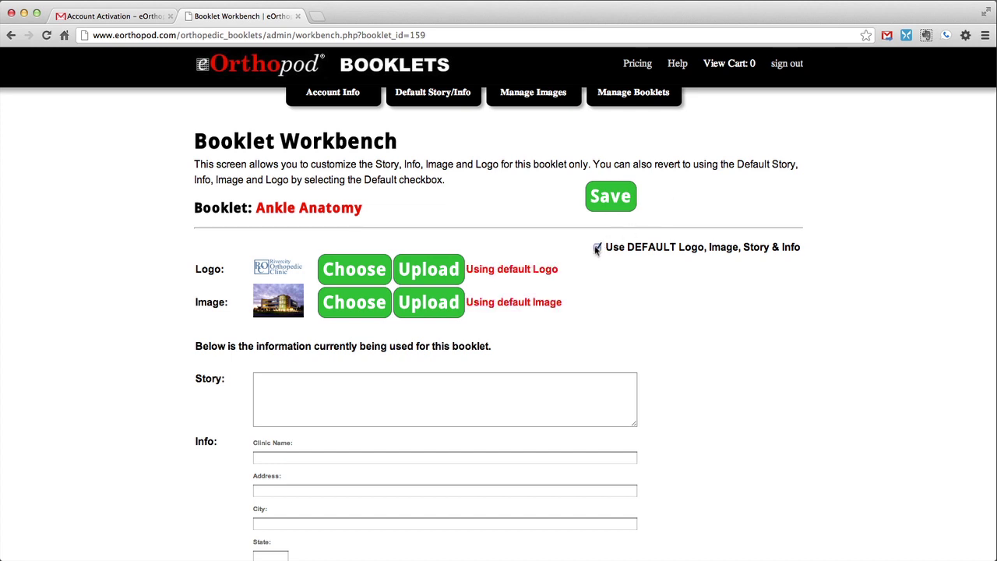
pyautogui.click(611, 197)
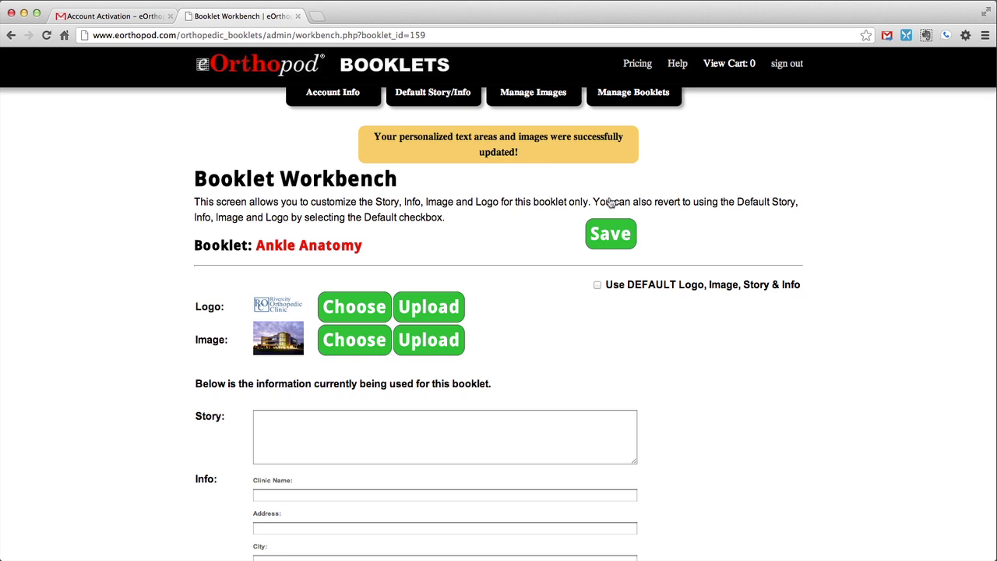
# Preview the Ankle Arthritis booklet from the Buy More Topics catalogue, through four pages.
pyautogui.click(616, 93)
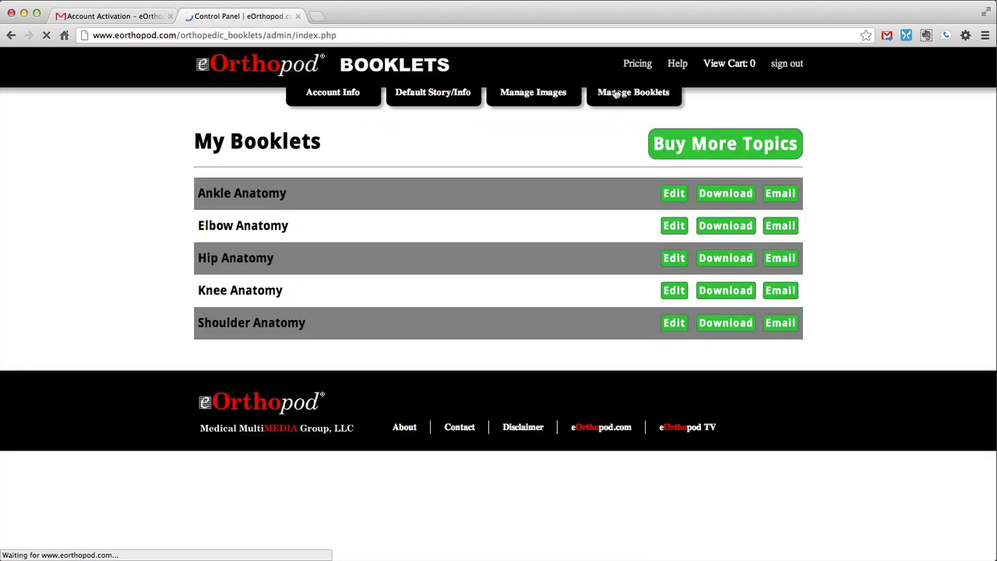
pyautogui.click(714, 148)
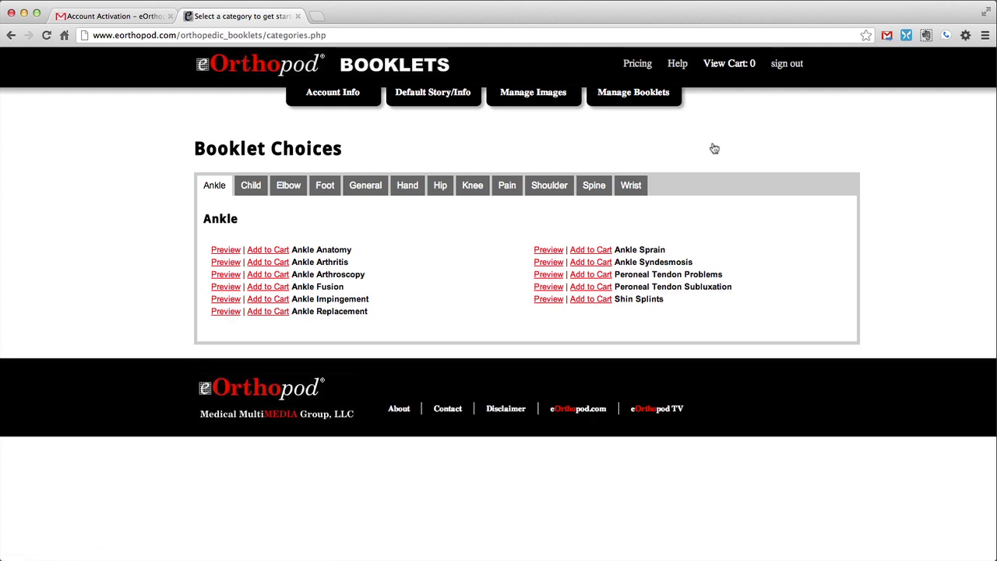
pyautogui.click(224, 265)
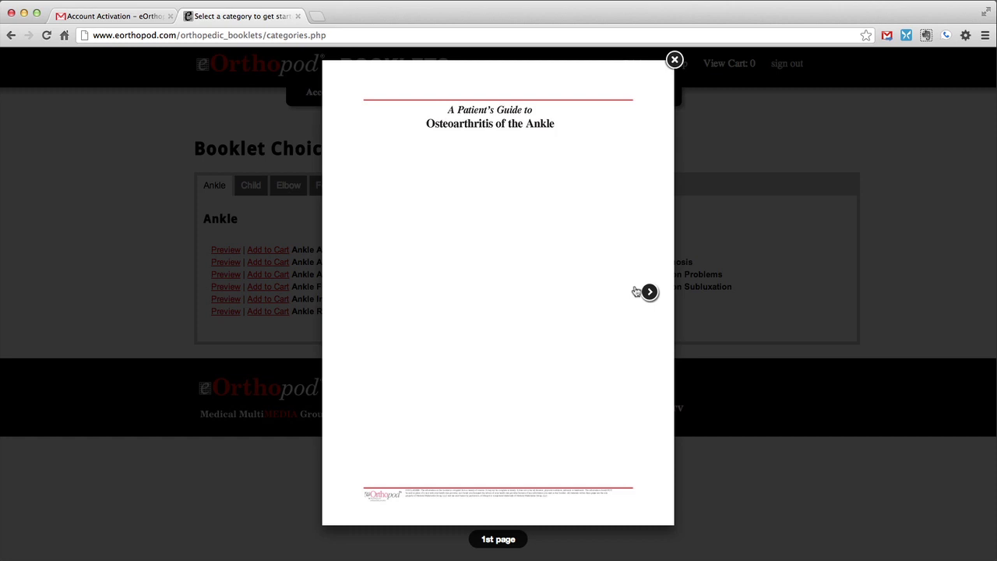
pyautogui.click(648, 292)
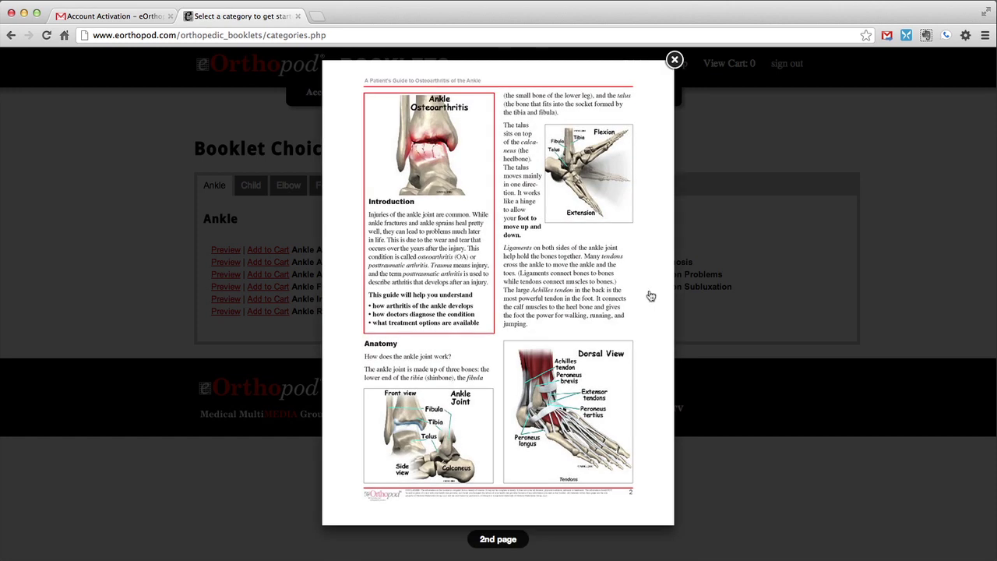
pyautogui.click(651, 296)
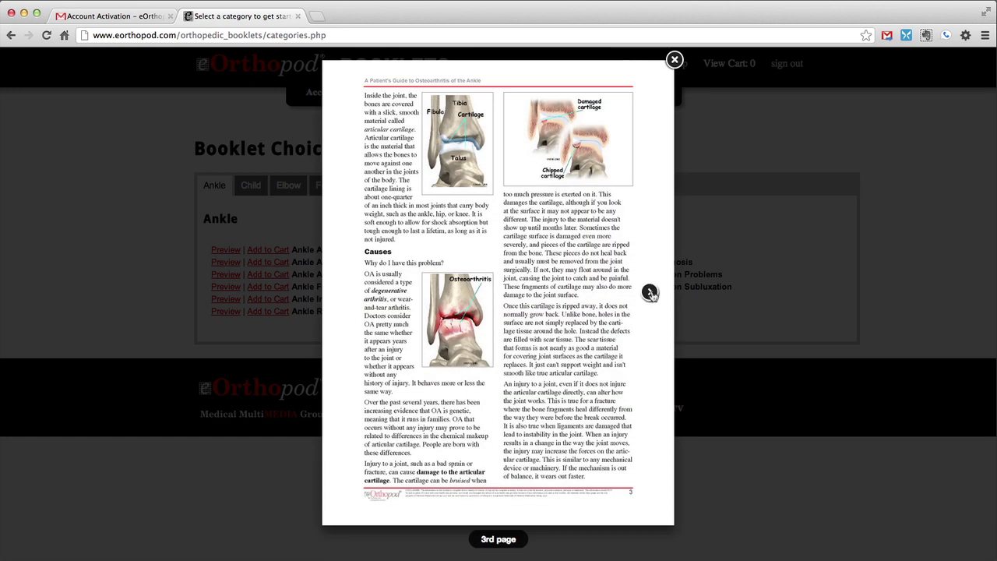
pyautogui.click(650, 294)
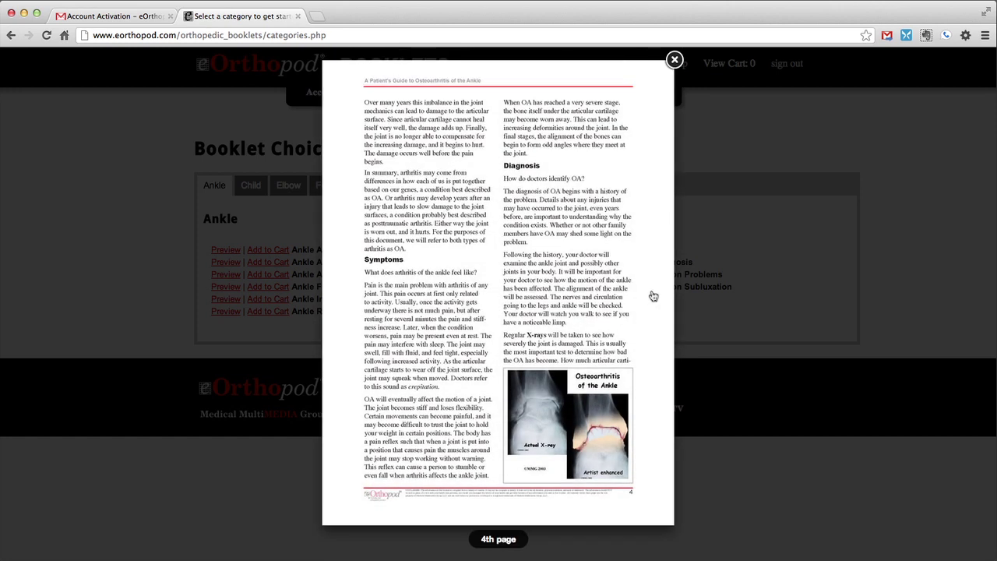
pyautogui.click(674, 60)
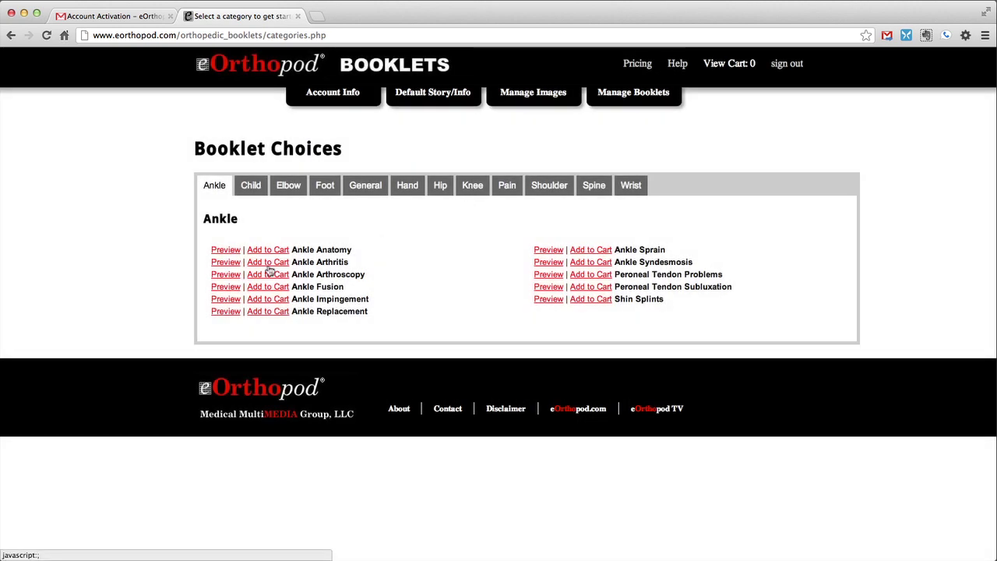
# Add Ankle Arthritis to the cart, then sign out of the account.
pyautogui.click(263, 263)
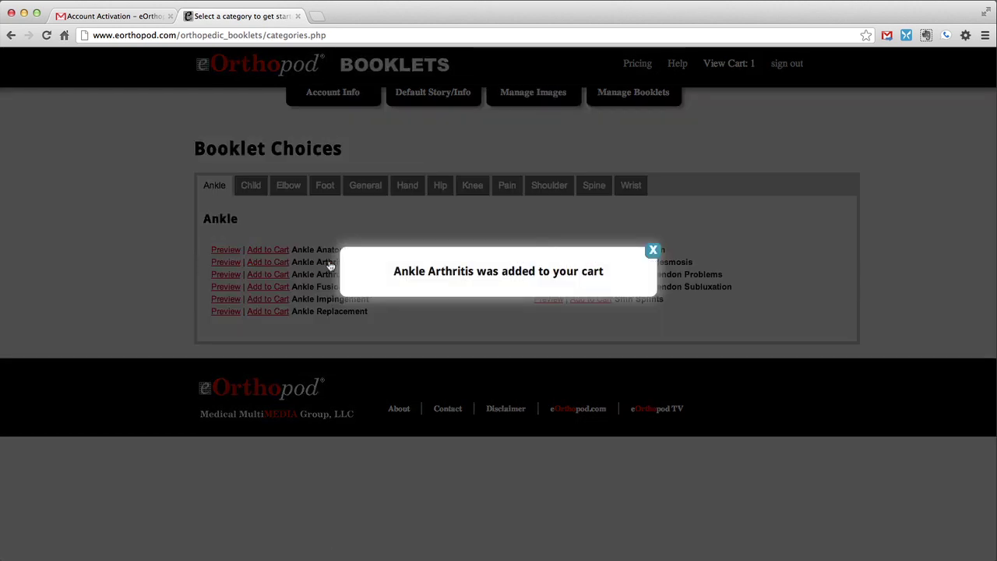
pyautogui.click(652, 252)
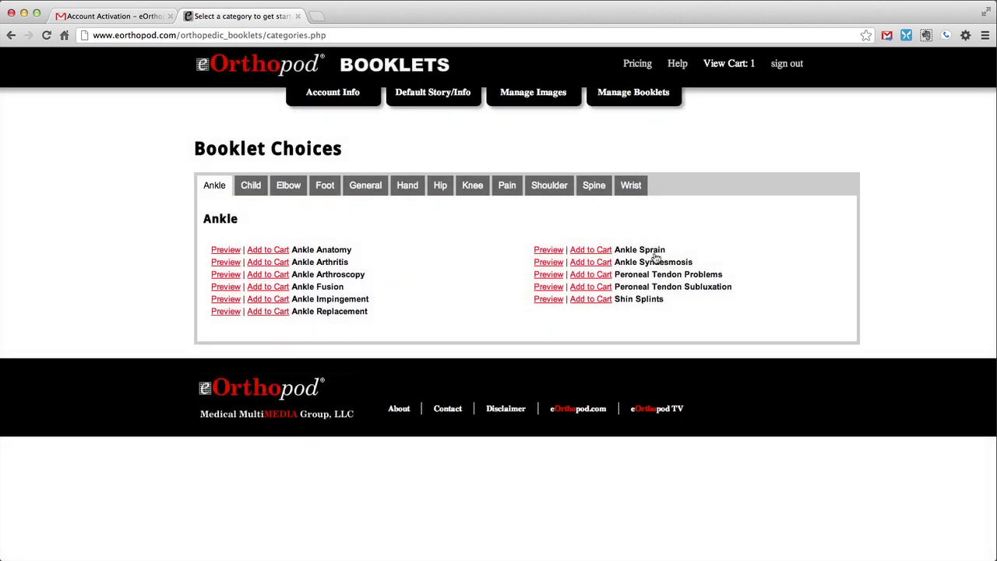
pyautogui.click(645, 97)
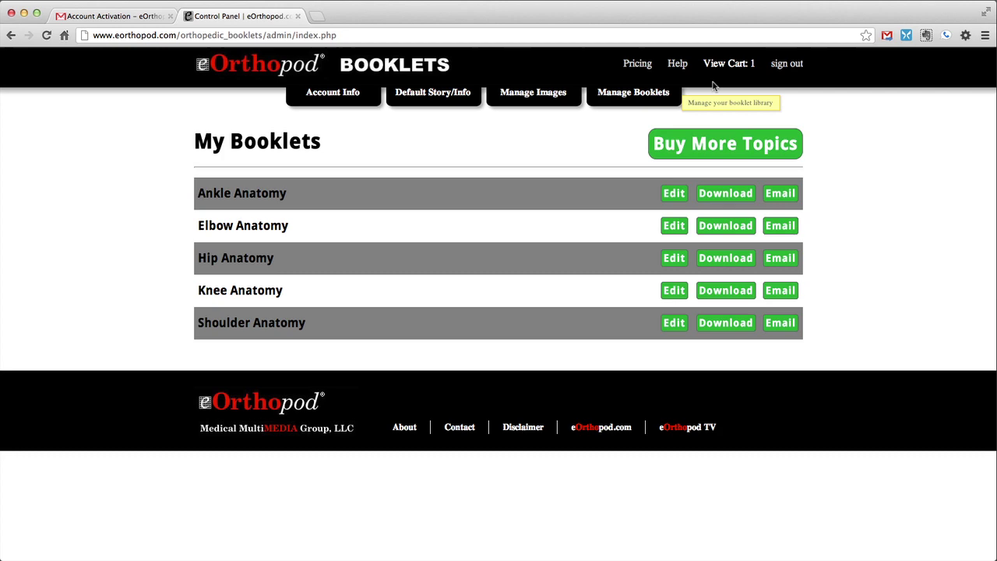
pyautogui.click(785, 67)
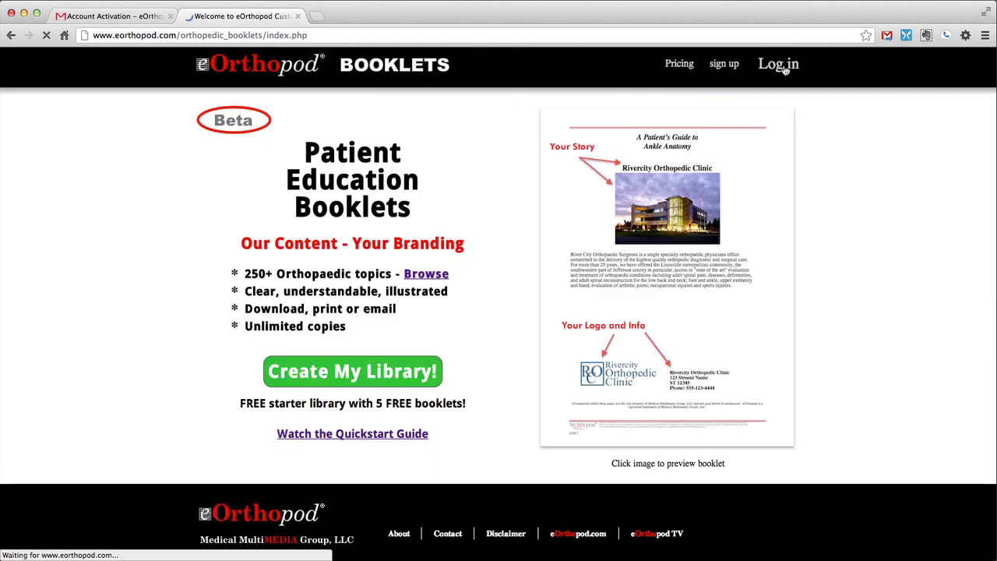